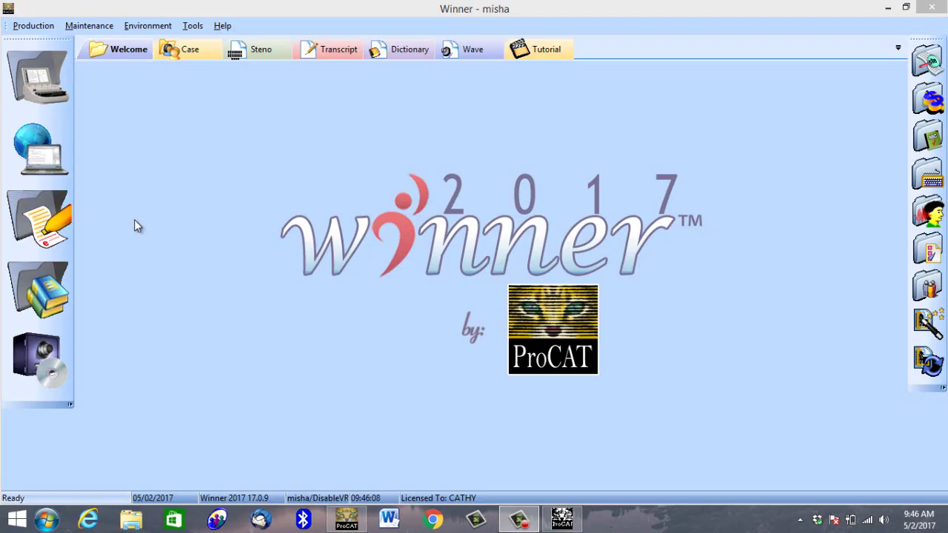
Step: Open the DEMOSAMPLE2017A.TRP transcript in the Winner editor
click(50, 236)
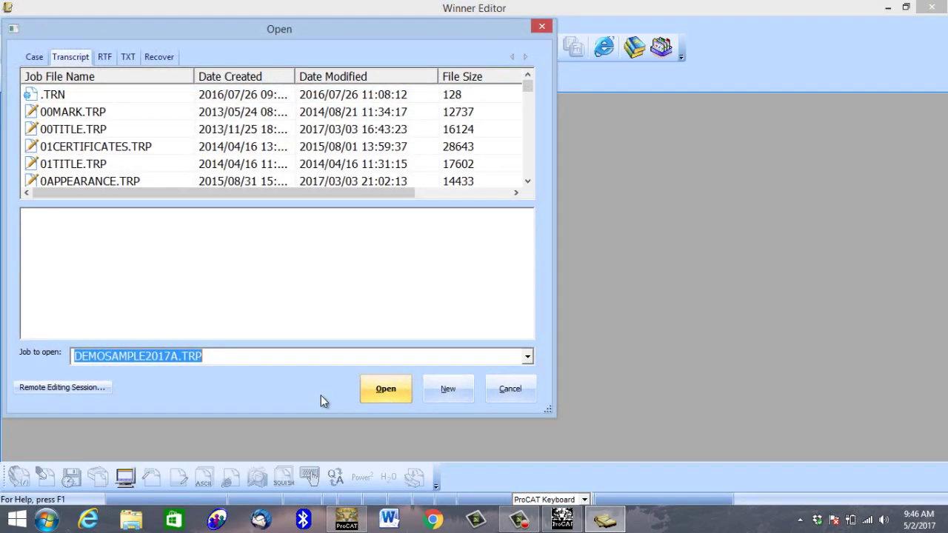
click(388, 391)
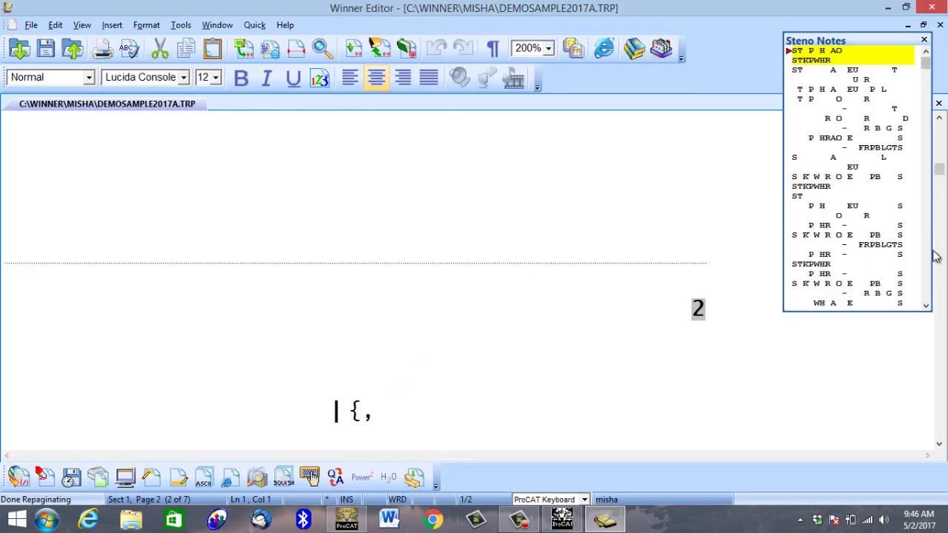
Step: Jump to the top of the transcript on page 1 with Ctrl+Home
key(ctrl+Home)
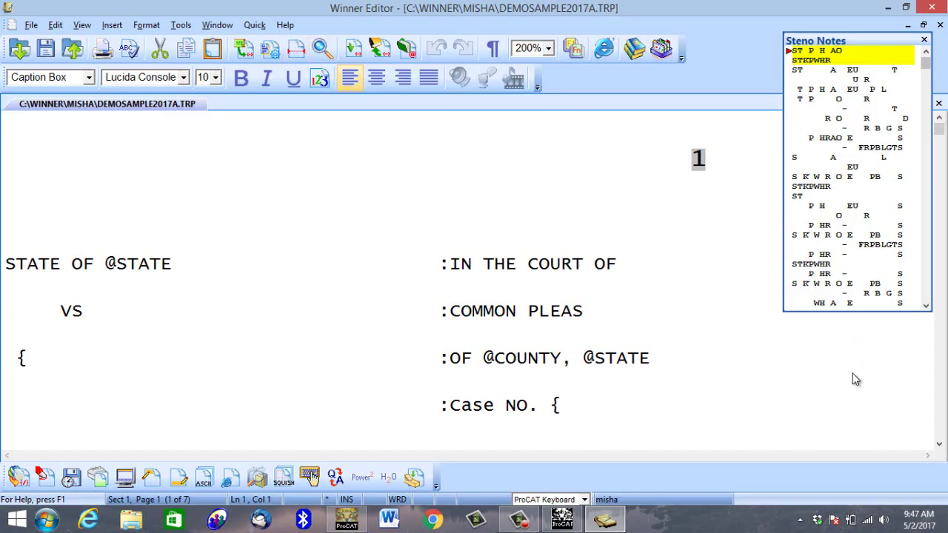
Step: Place the insertion point just before the "{," line that starts page 2
click(939, 444)
drag(939, 445, 939, 444)
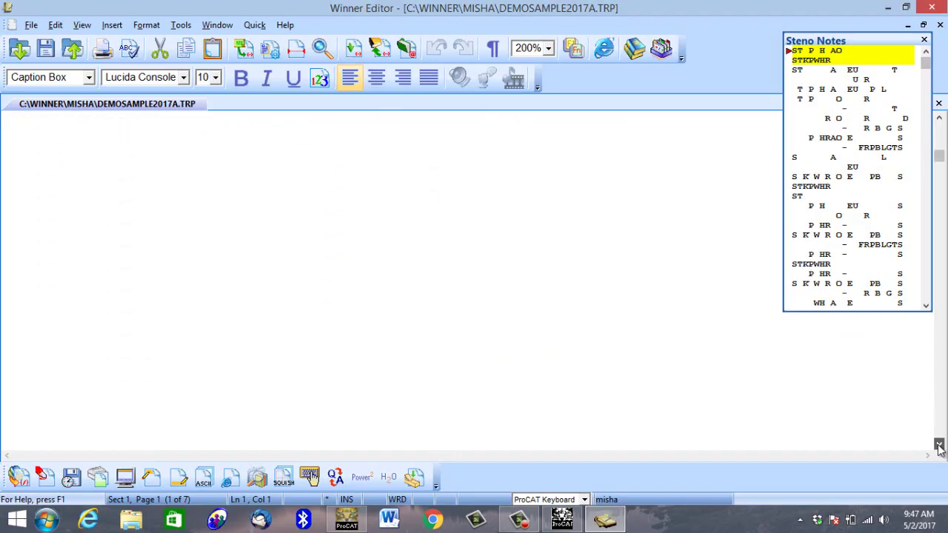
drag(939, 446, 939, 446)
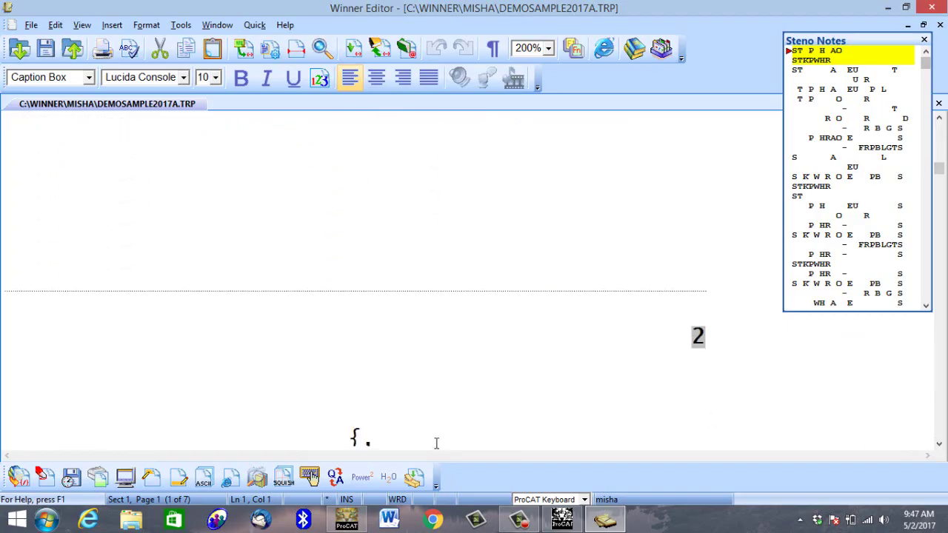
click(311, 430)
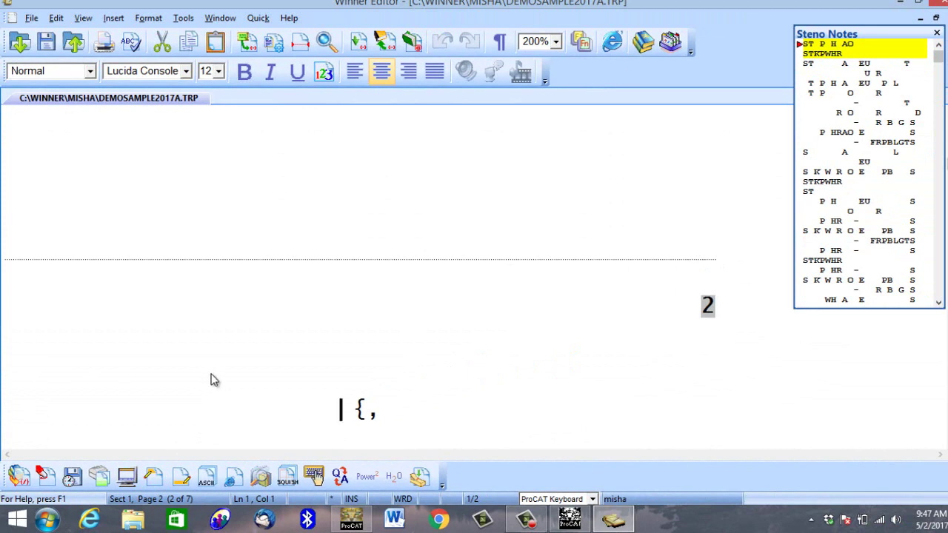
Step: Insert a section break at the top of page 2 and return the view to page 1
click(301, 49)
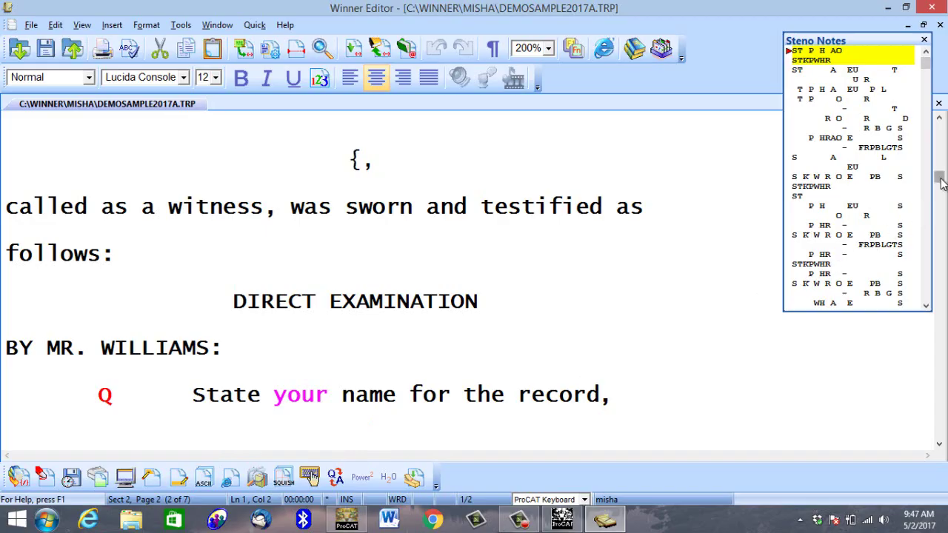
drag(940, 182, 939, 128)
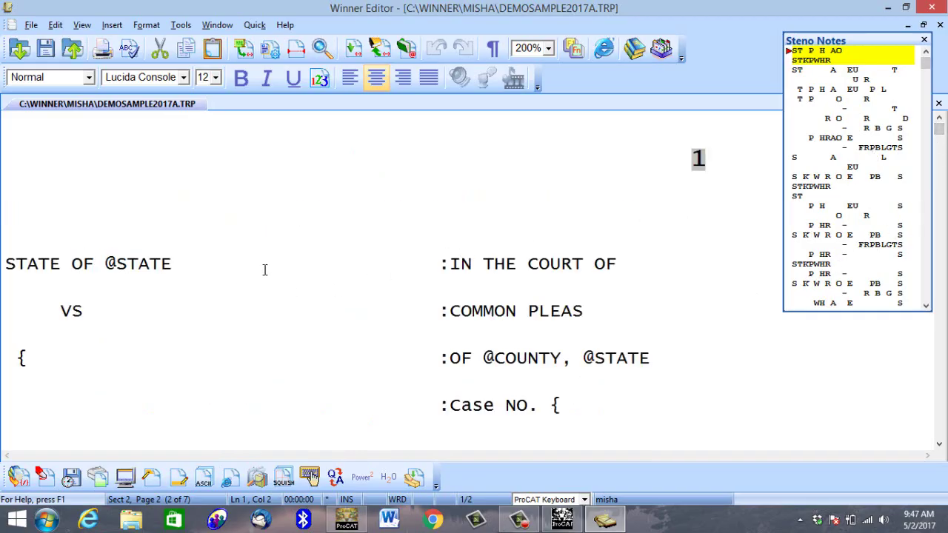
Step: For page 1's section, clear the header and suppress line numbers in Page Setup
click(274, 268)
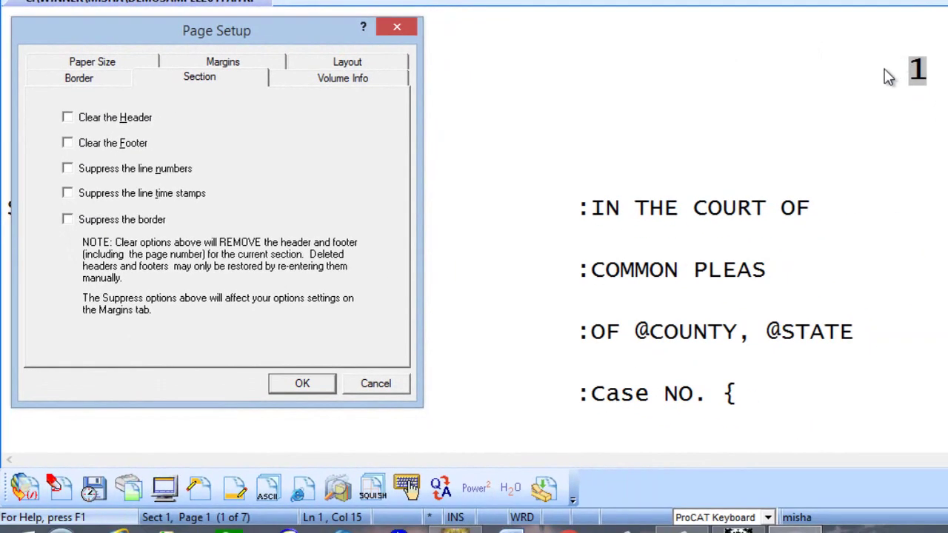
click(69, 119)
click(67, 169)
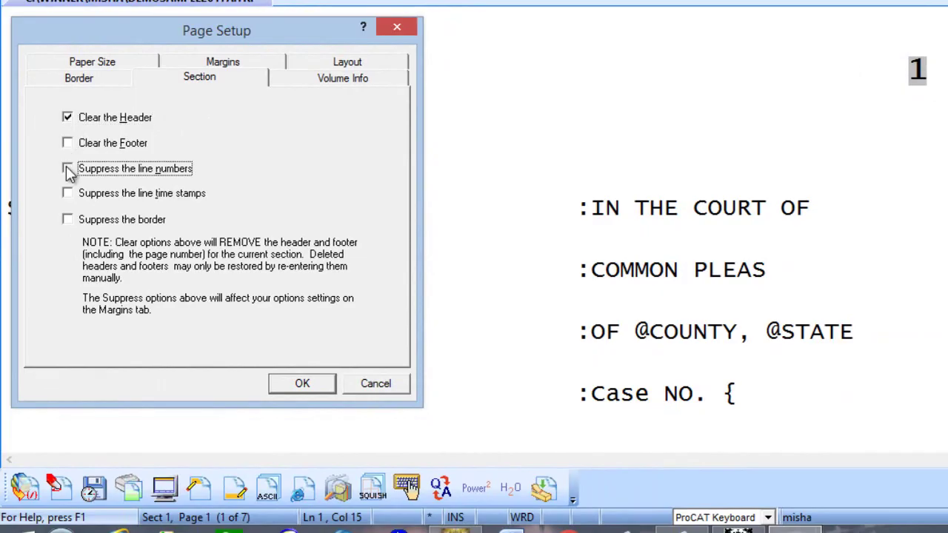
click(67, 169)
click(297, 384)
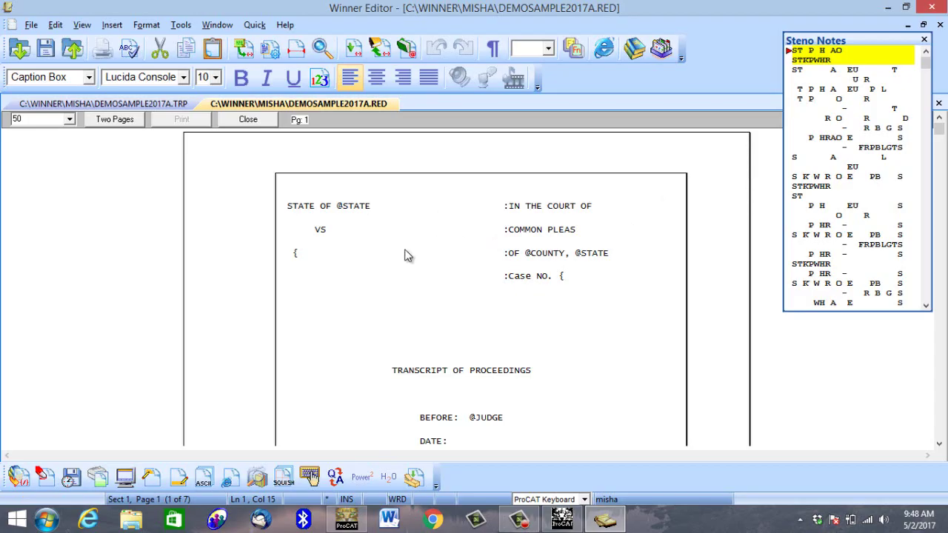
Step: Scroll the print preview through pages 1 and 2 to page 3
scroll(405, 255, down, 3)
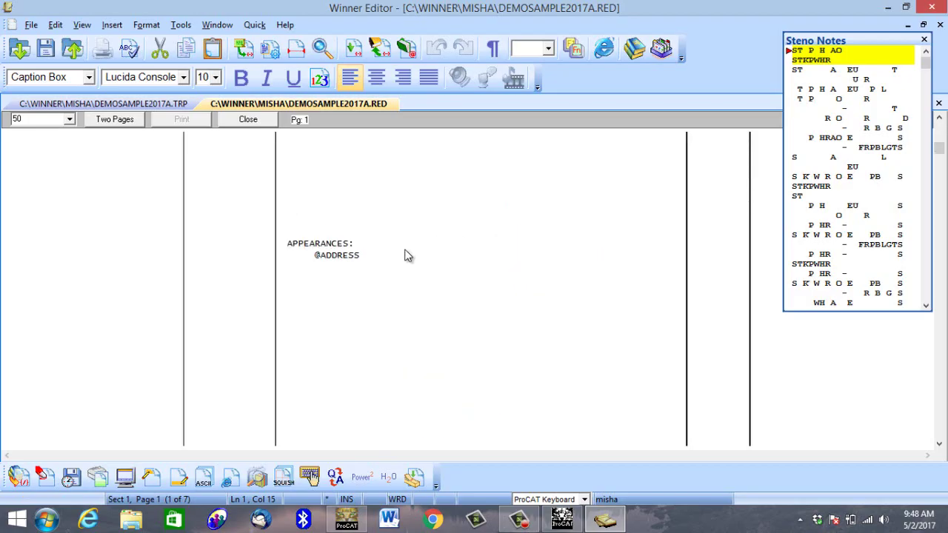
scroll(405, 256, down, 2)
scroll(405, 255, down, 3)
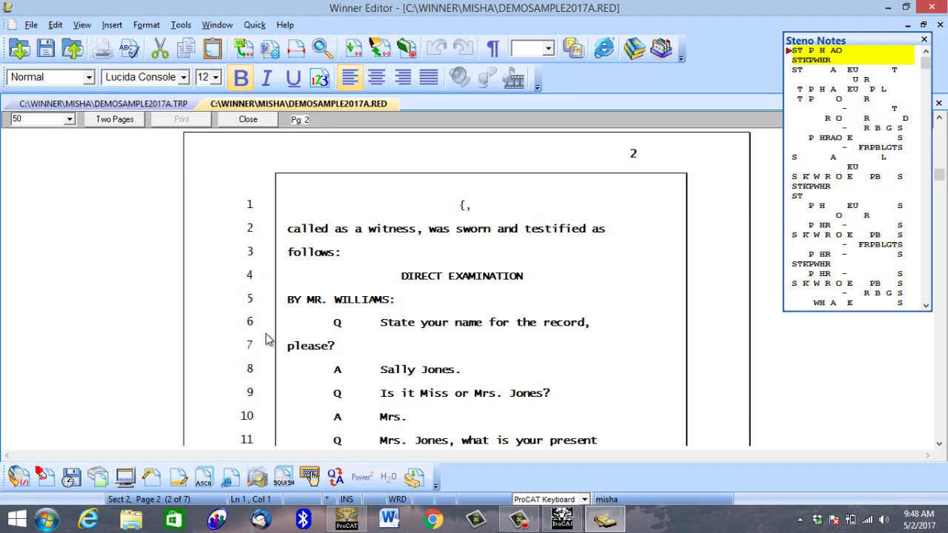
scroll(268, 340, down, 3)
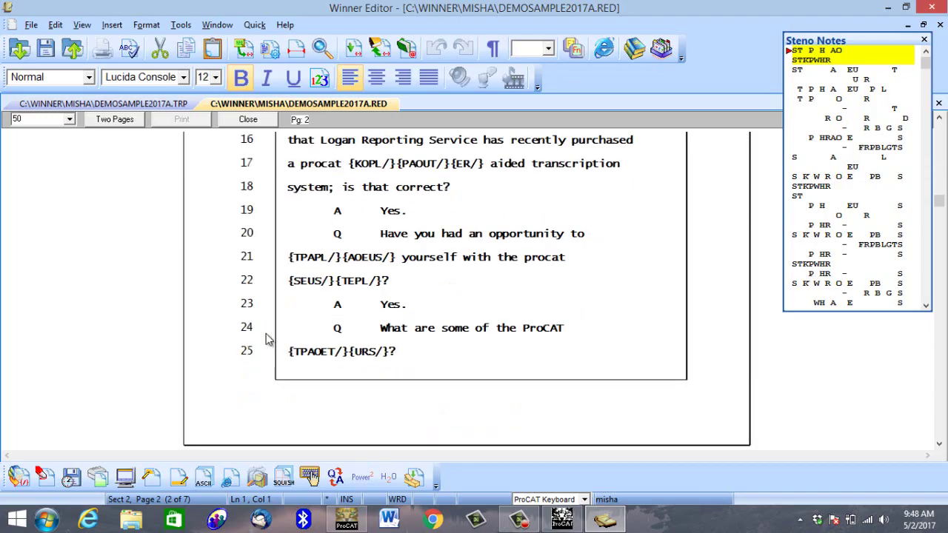
scroll(268, 339, down, 3)
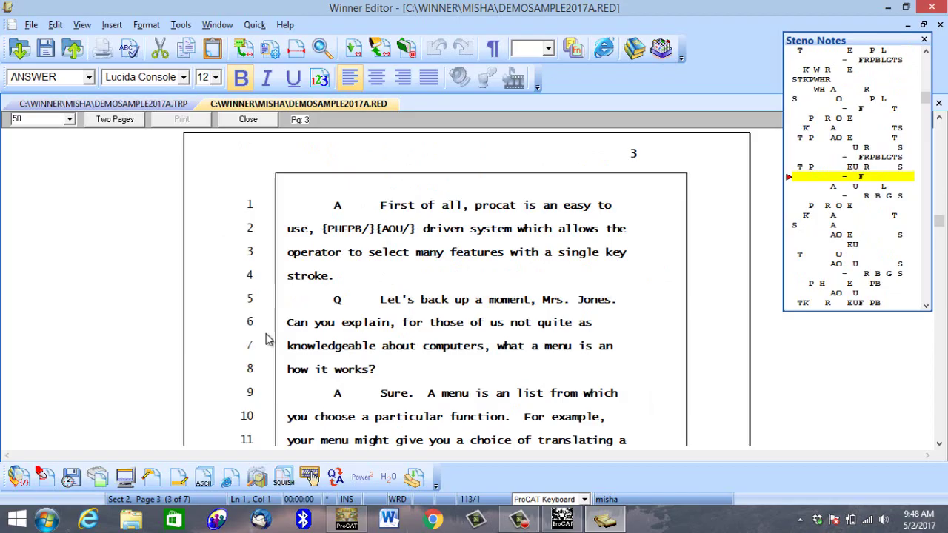